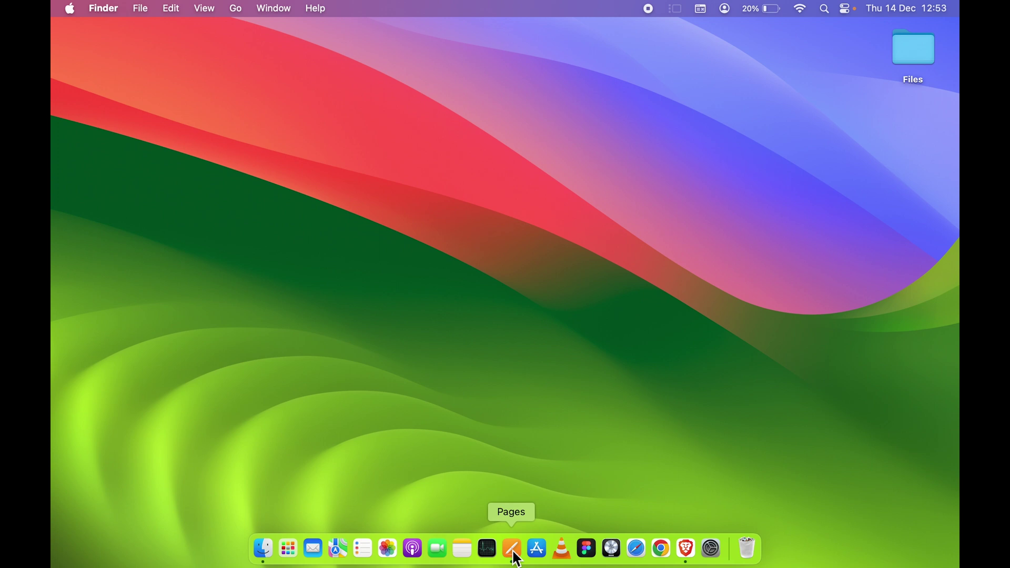
- Launch Pages with a new untitled Simple Report document and bring up the File menu
left_click(511, 549)
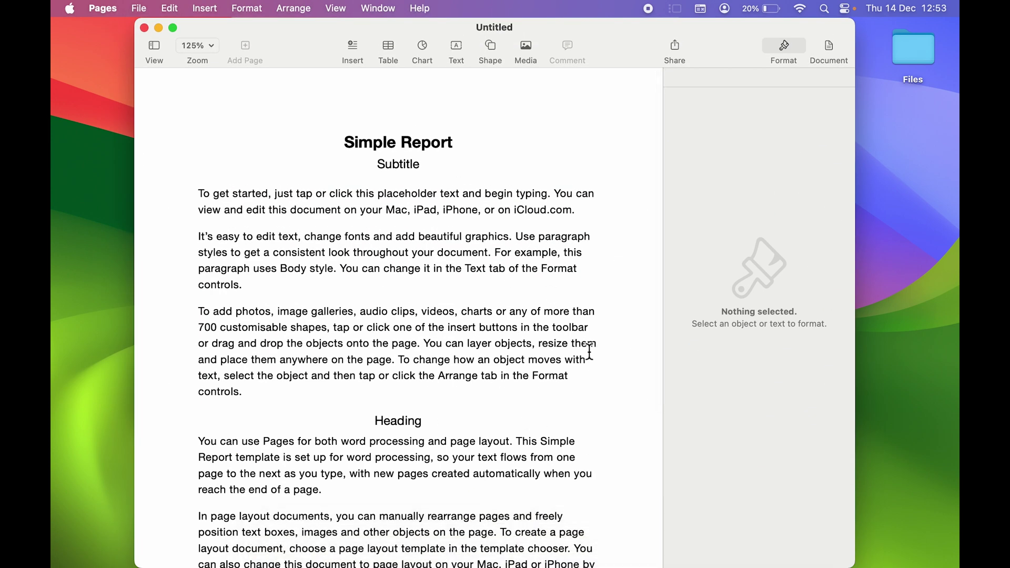
scroll(589, 350, "down", 5)
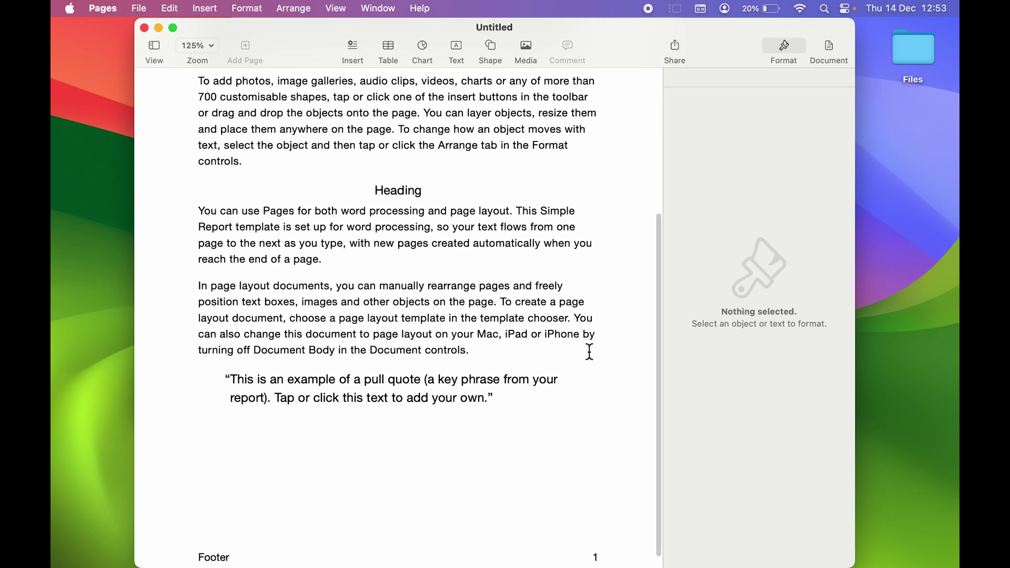
scroll(589, 352, "up", 6)
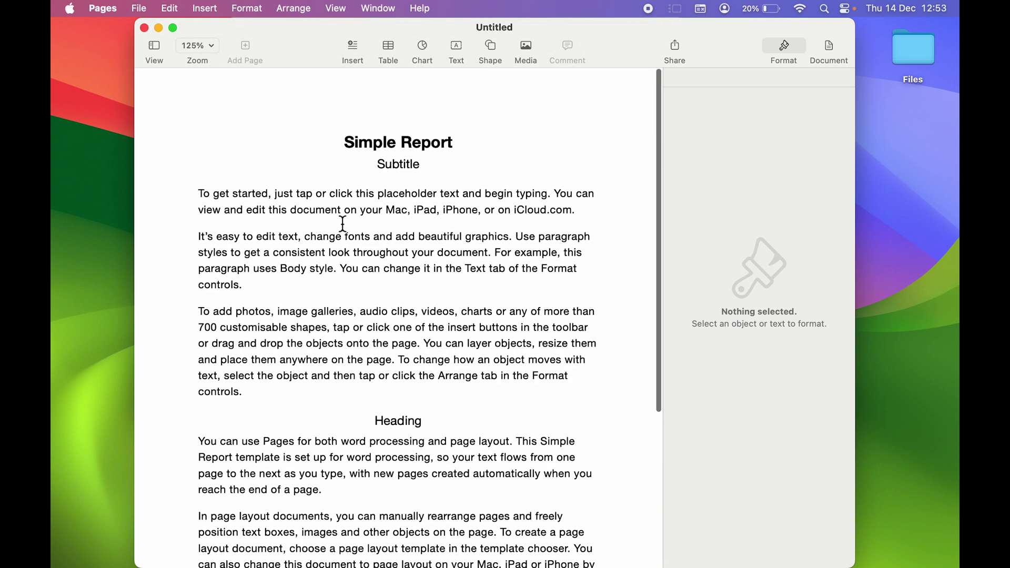
left_click(139, 10)
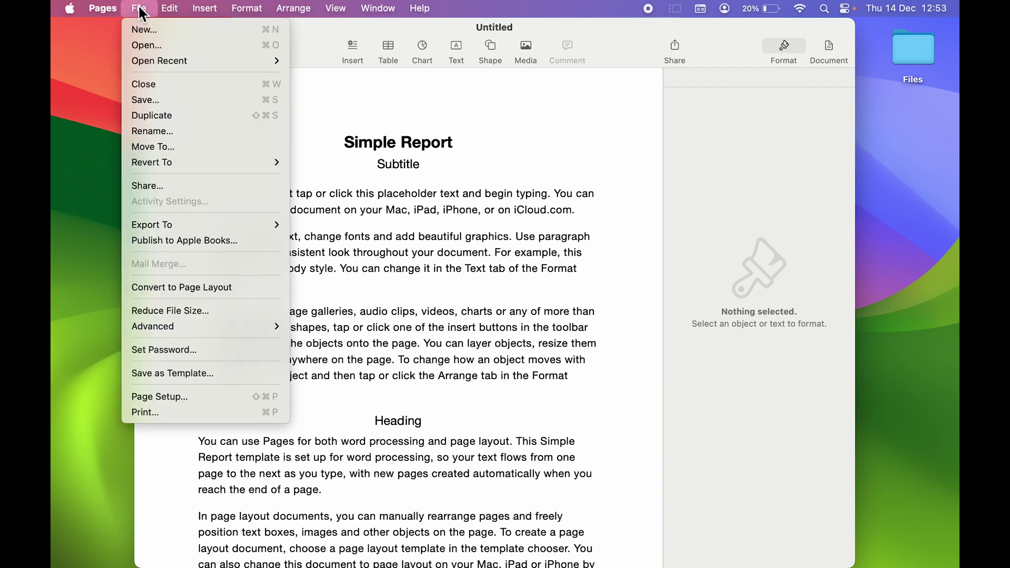
- Save the document as 'Test File' on the Desktop, then minimize its window
left_click(191, 100)
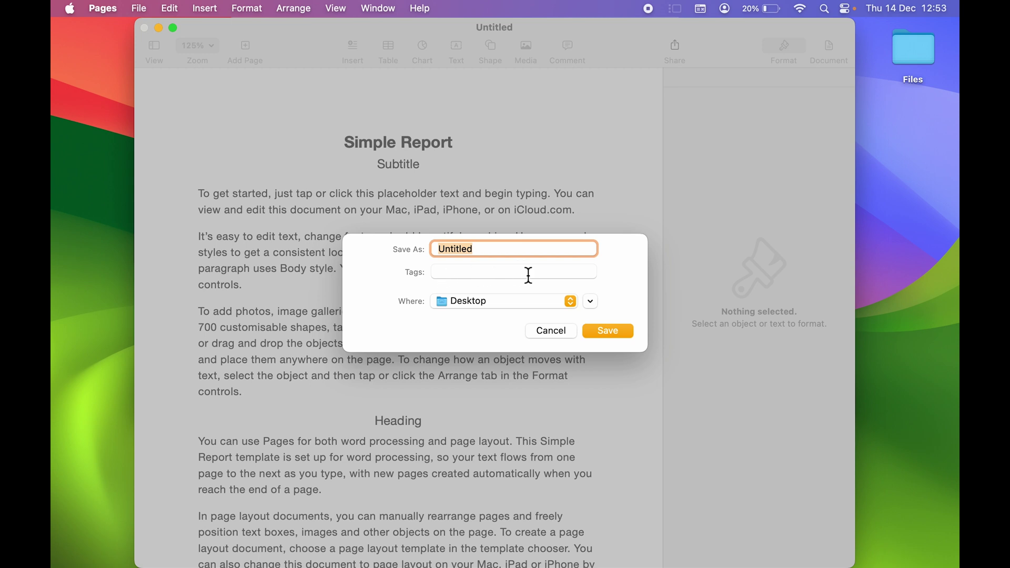
type("Test")
type(" File")
left_click(608, 331)
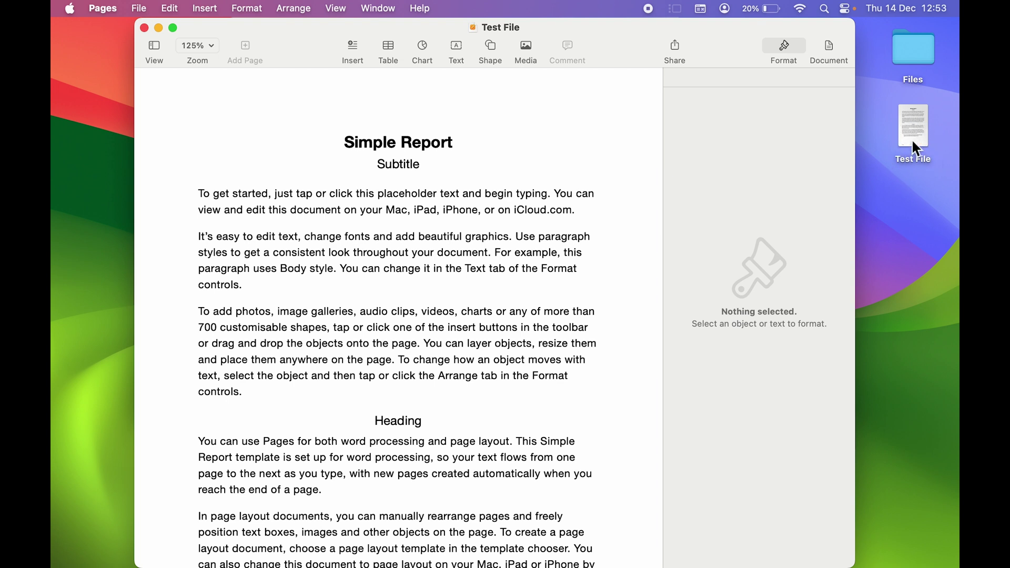
key("super+m")
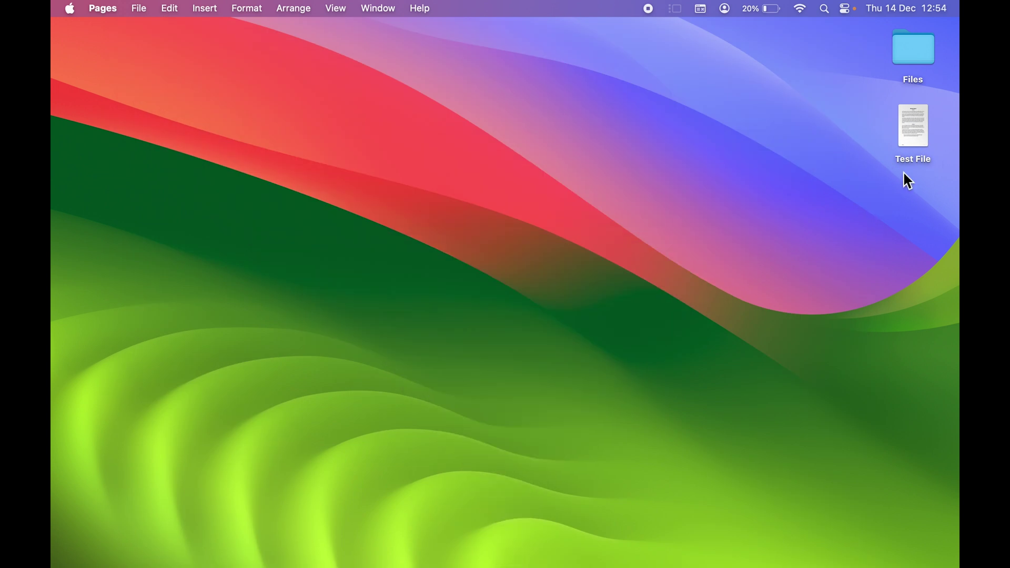
left_click(913, 157)
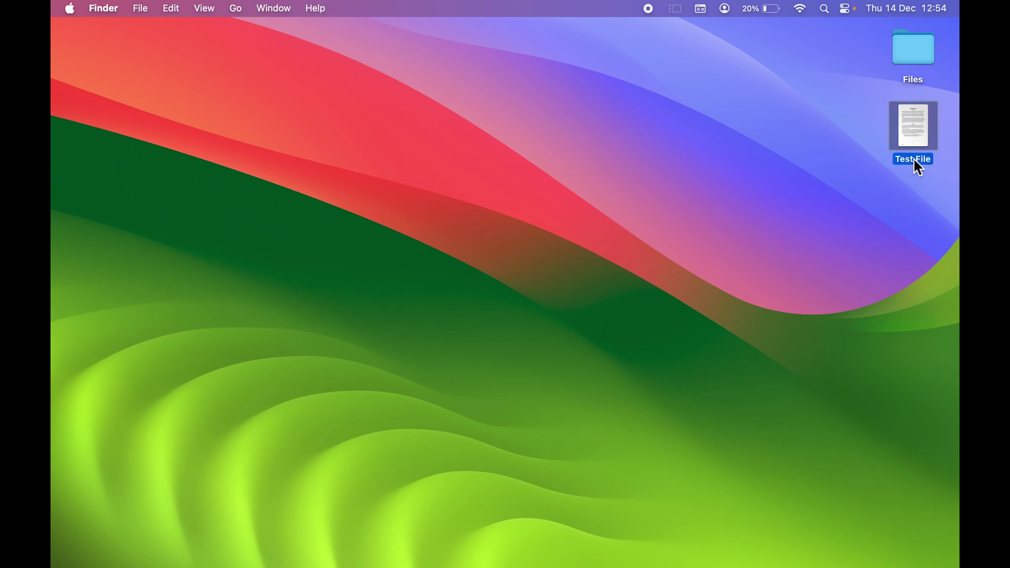
right_click(913, 157)
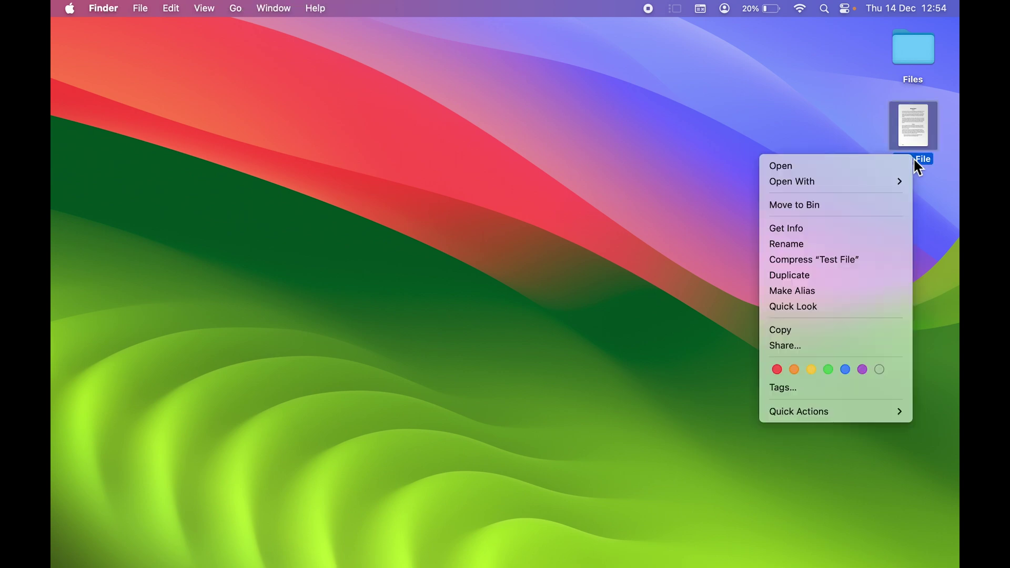
left_click(821, 230)
mouse_move(172, 31)
left_mouse_down()
mouse_move(498, 37)
mouse_move(521, 49)
left_mouse_up()
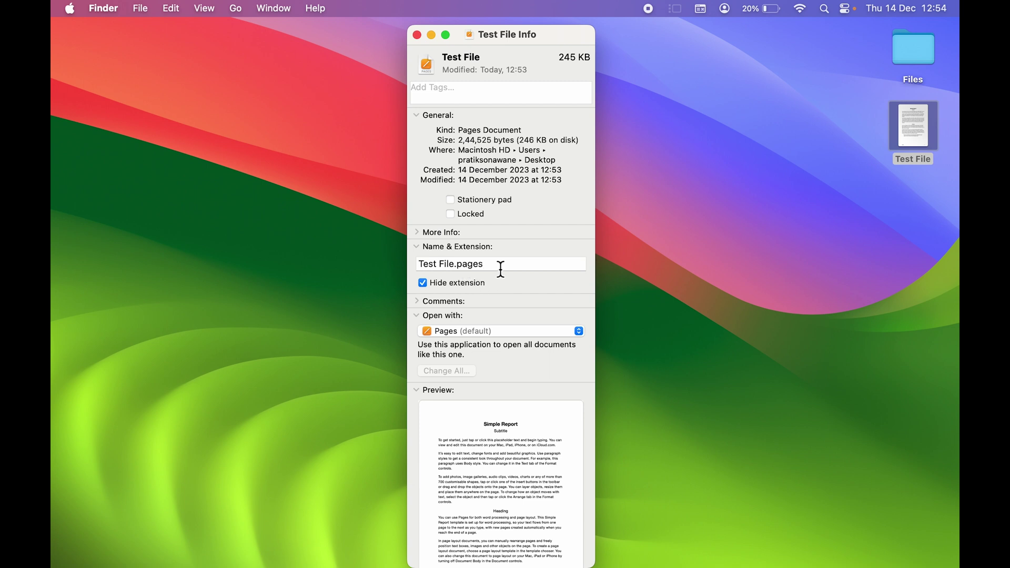
left_click(417, 34)
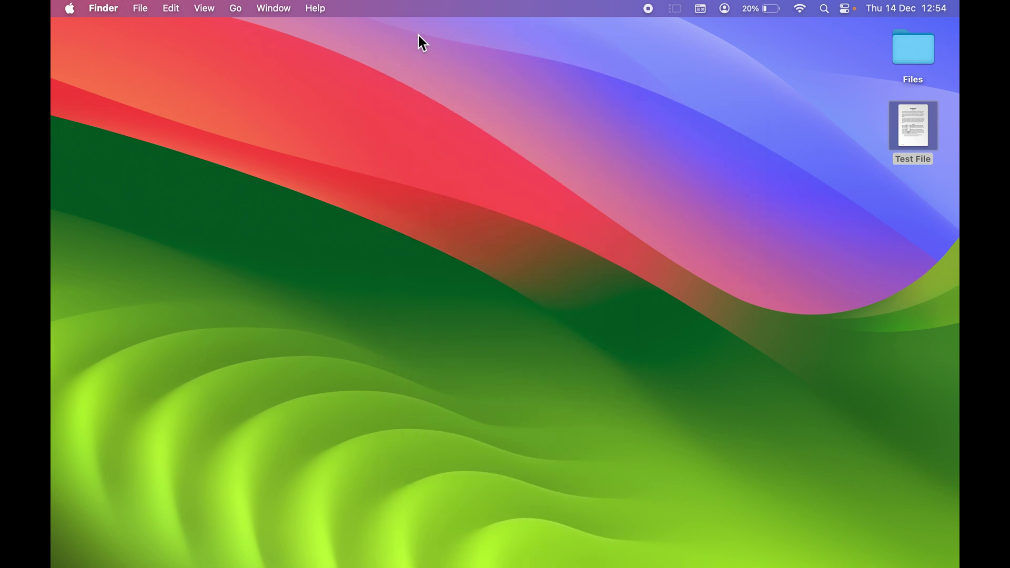
left_click(694, 220)
mouse_move(516, 560)
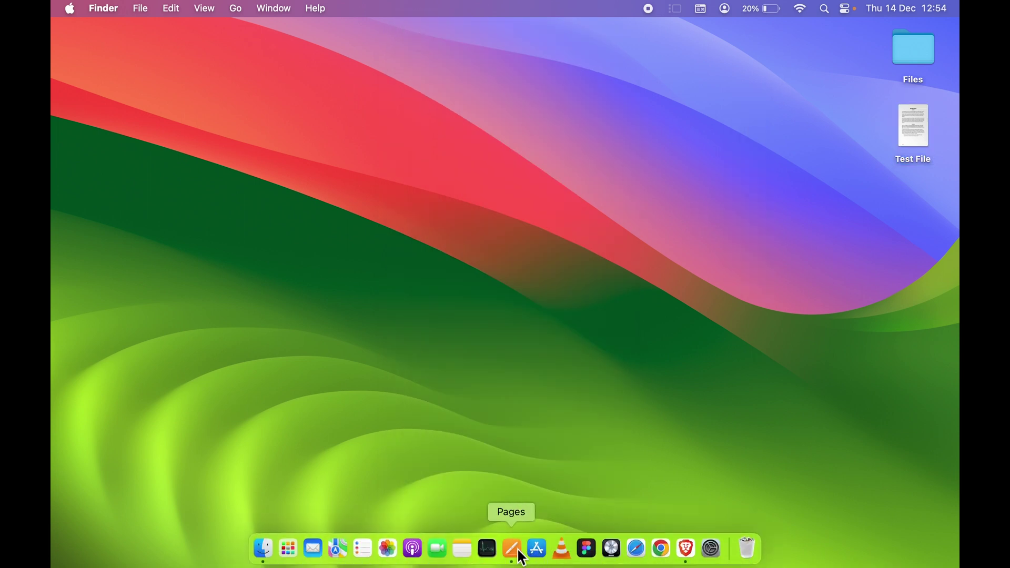
left_click(515, 547)
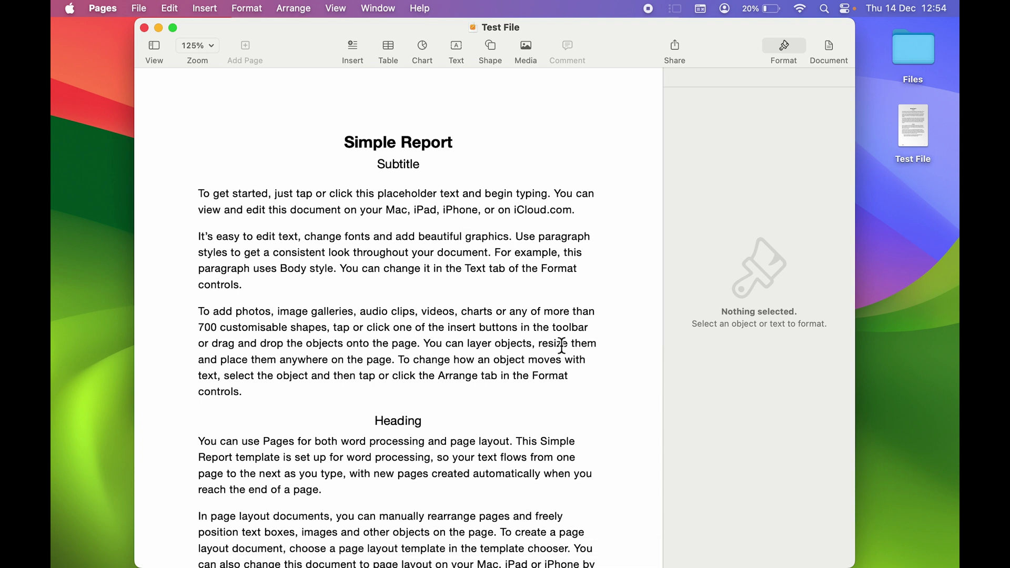
- Choose File > Export To > PDF for Test File
left_click(142, 9)
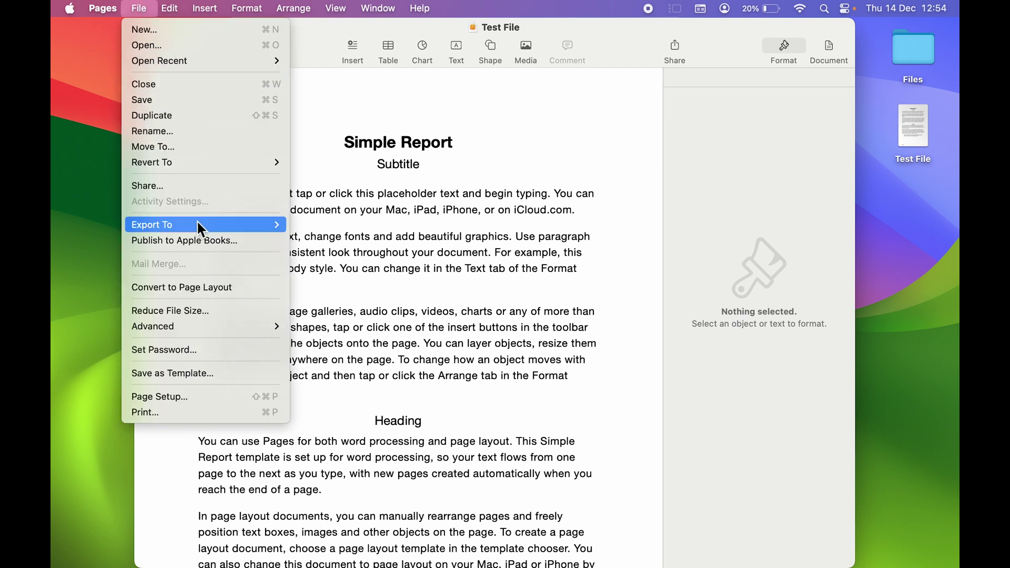
mouse_move(152, 225)
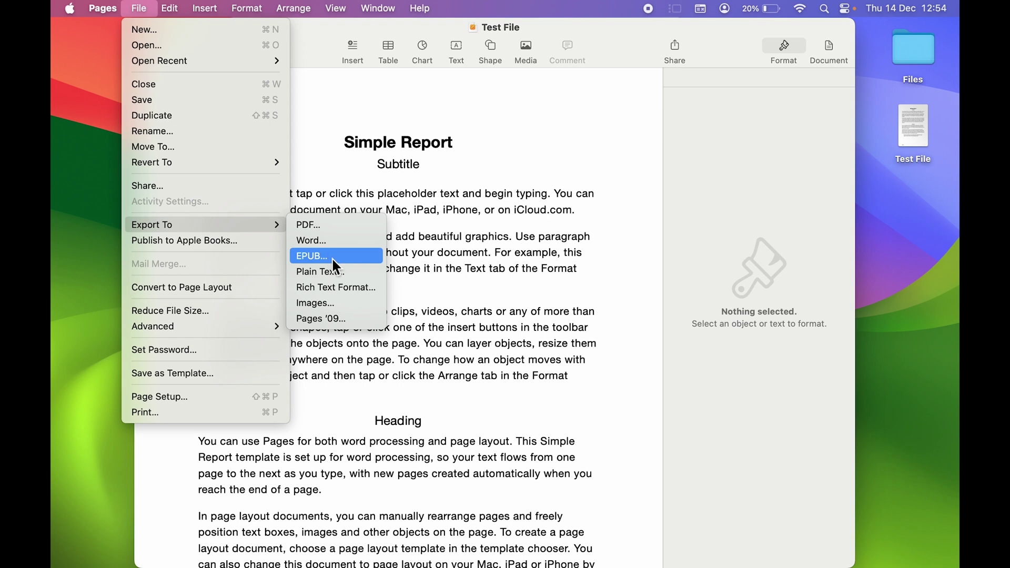
left_click(334, 227)
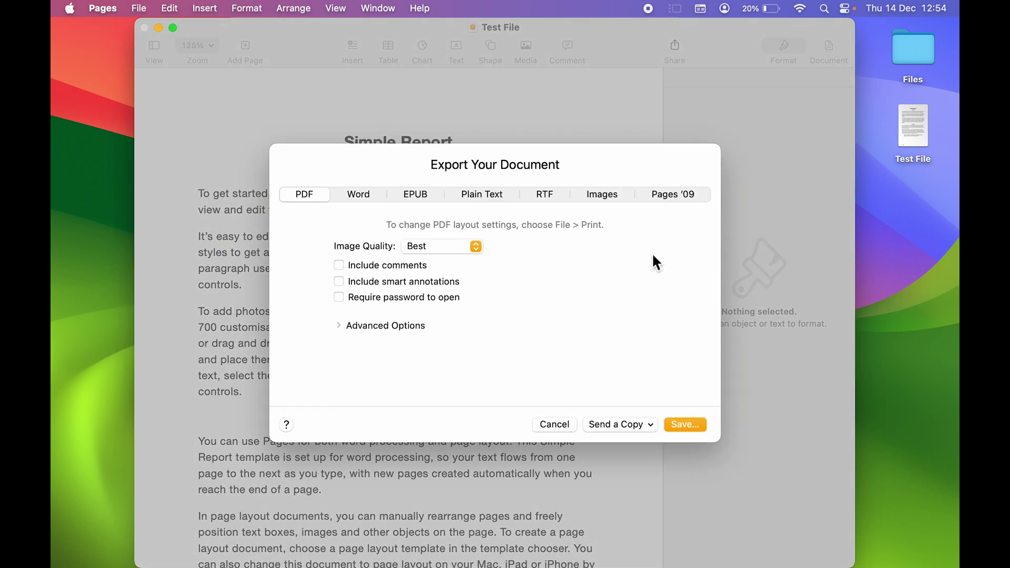
- Keep the PDF image quality at Best, leaving Advanced Options collapsed after a brief look
left_click(478, 246)
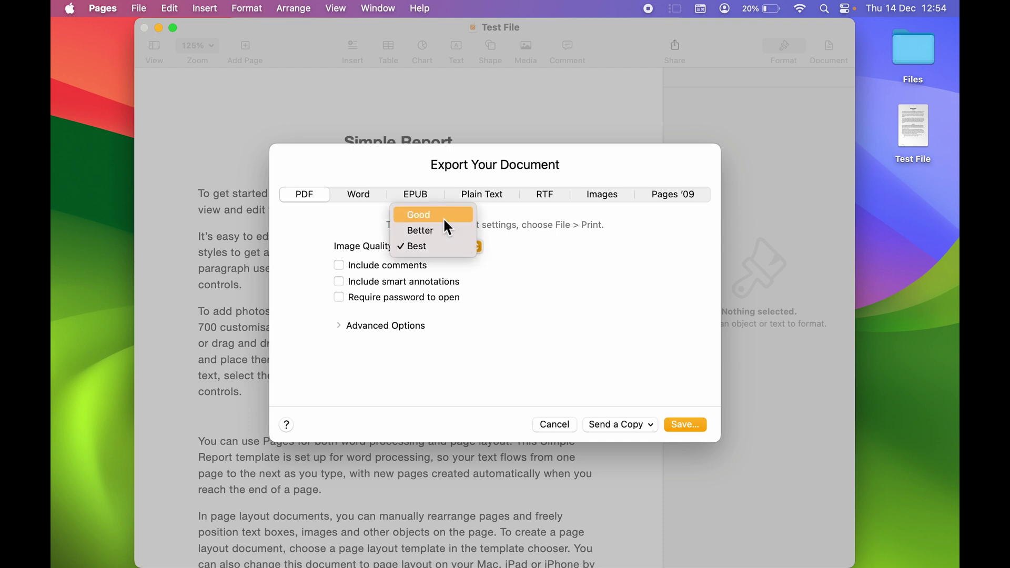
left_click(548, 255)
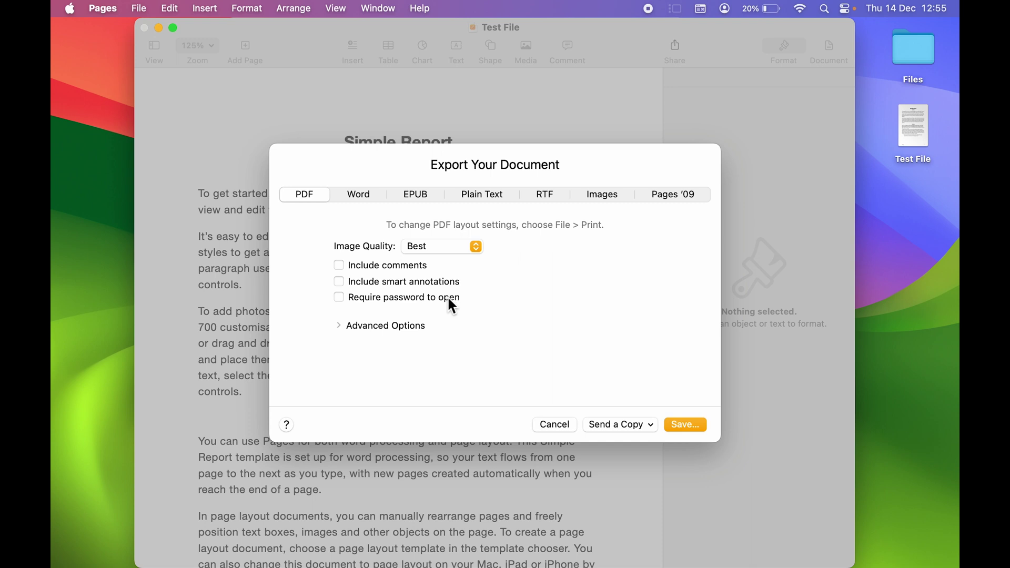
left_click(339, 326)
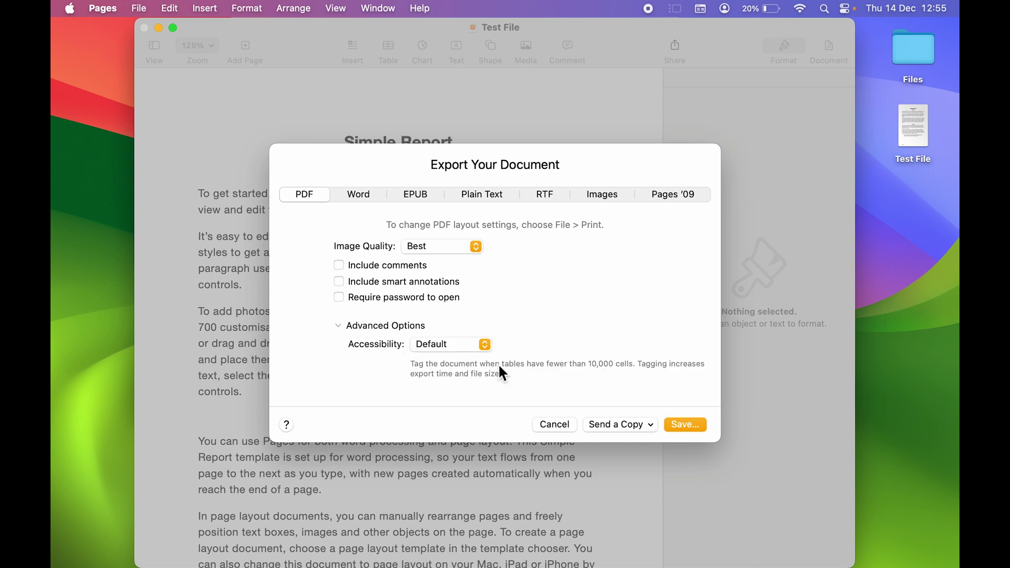
left_click(339, 326)
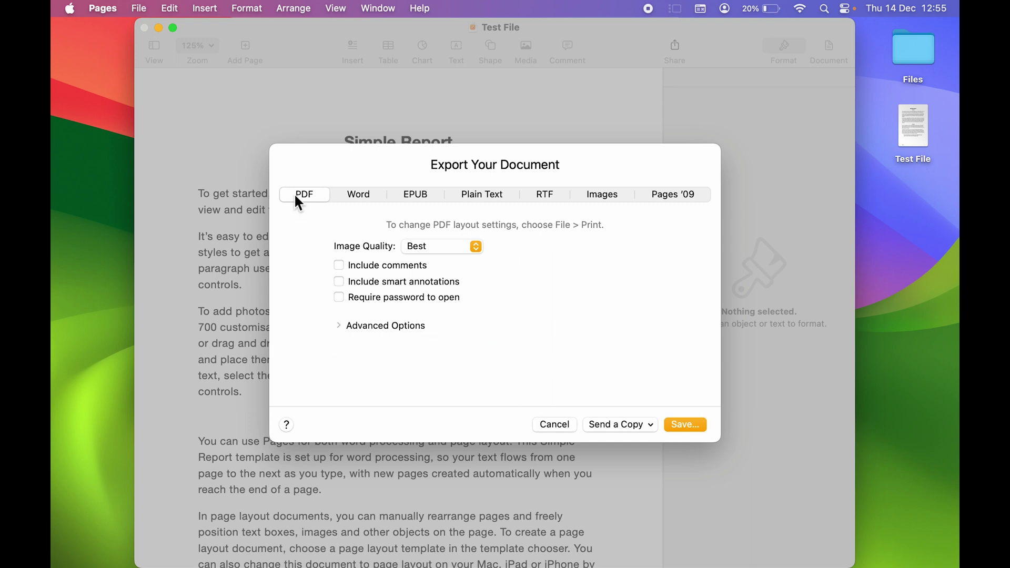
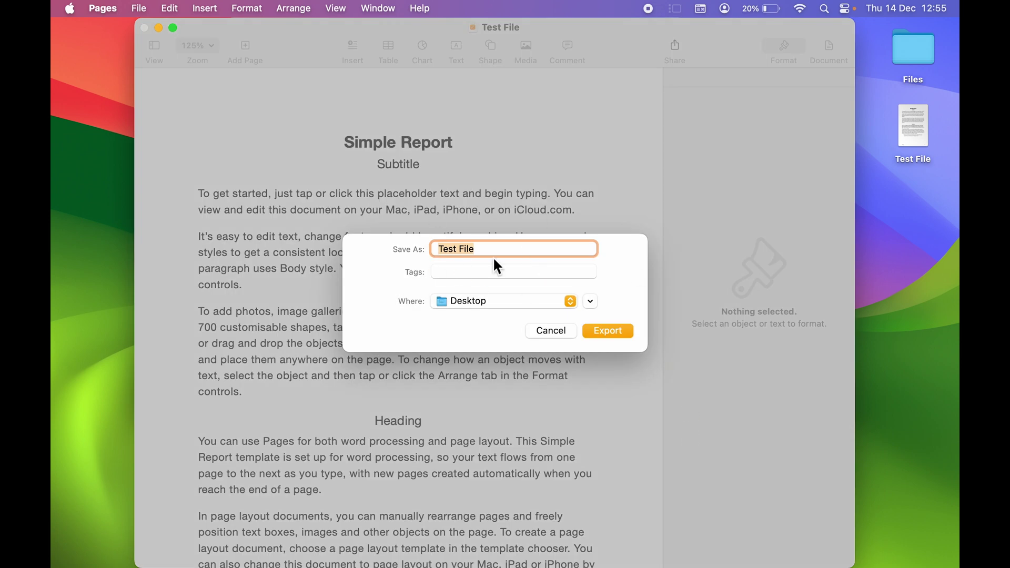
- Export 'Test File' as a PDF named 'File A' to the Desktop
left_click(497, 251)
key("BackSpace")
key("BackSpace")
key("BackSpace")
key("BackSpace")
type("File A")
left_click(615, 330)
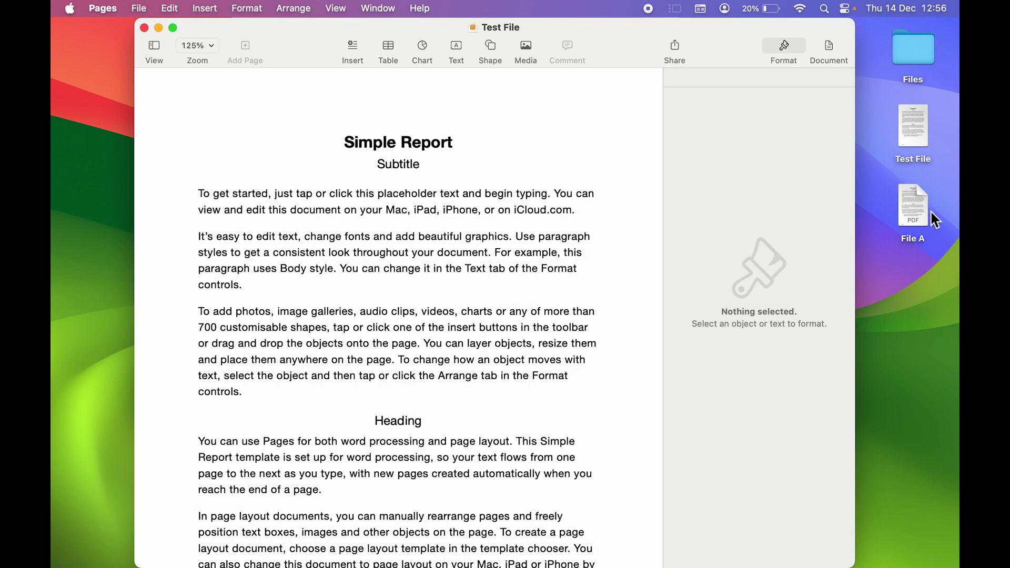
- Check File A's Get Info on the Desktop, confirming a 20 KB PDF, then dismiss it
left_click(158, 28)
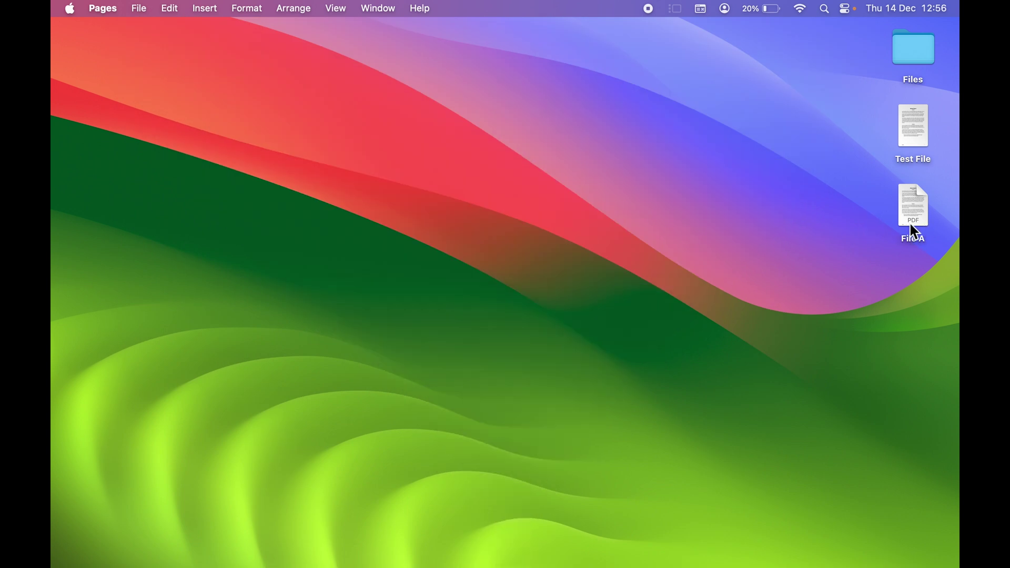
left_click(913, 239)
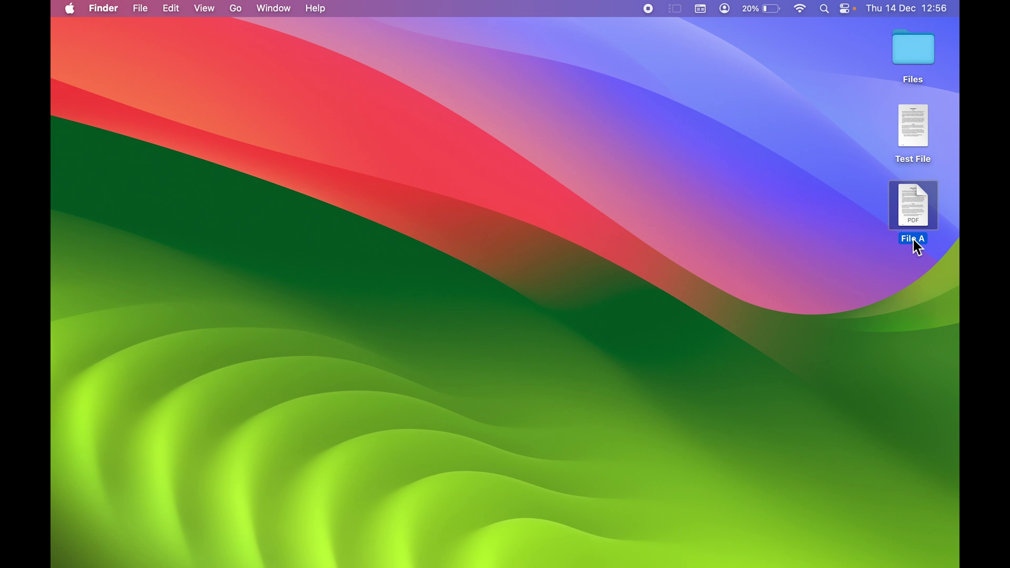
right_click(913, 239)
left_click(819, 309)
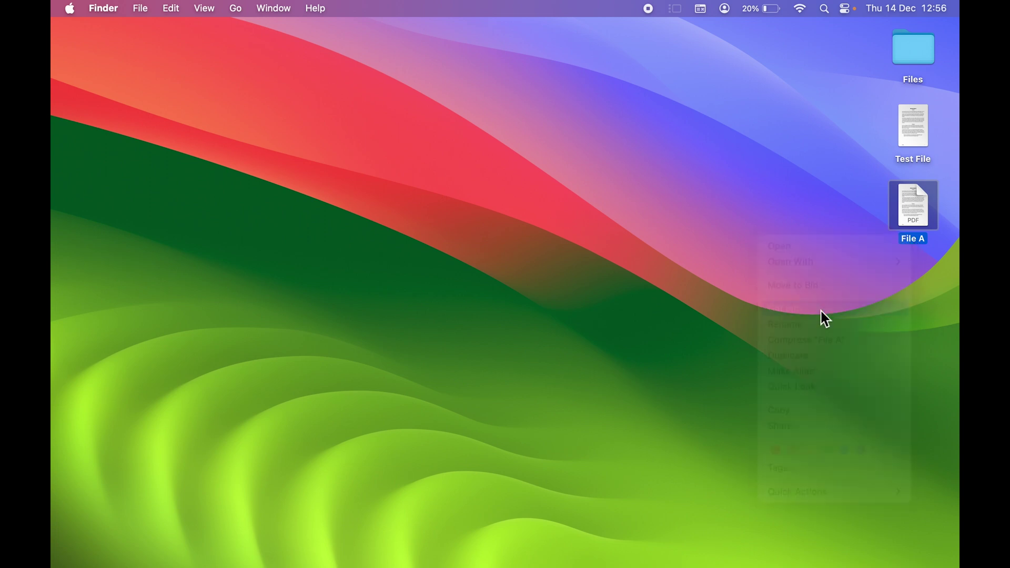
left_click_drag(204, 33, 496, 34)
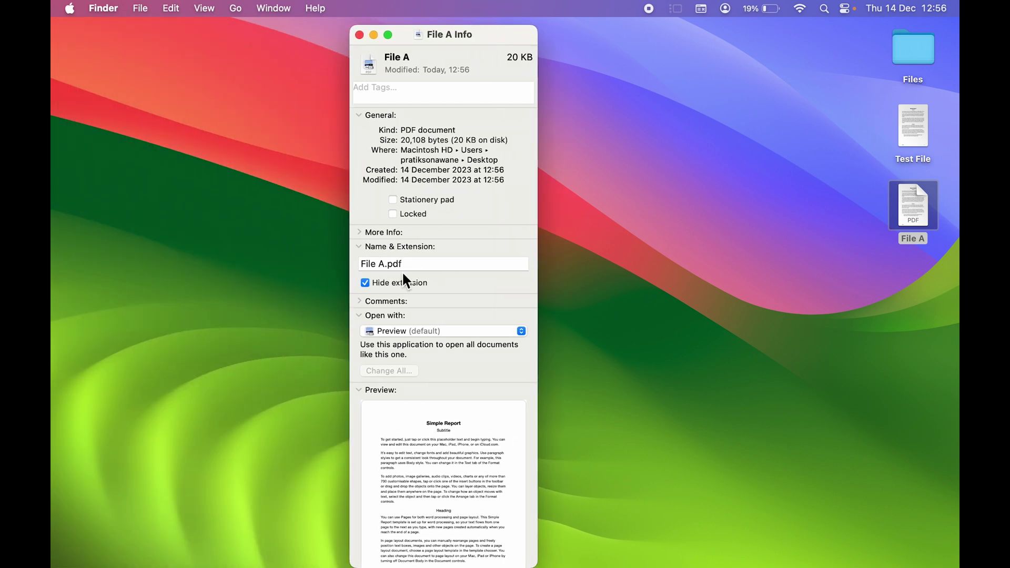
left_click(374, 35)
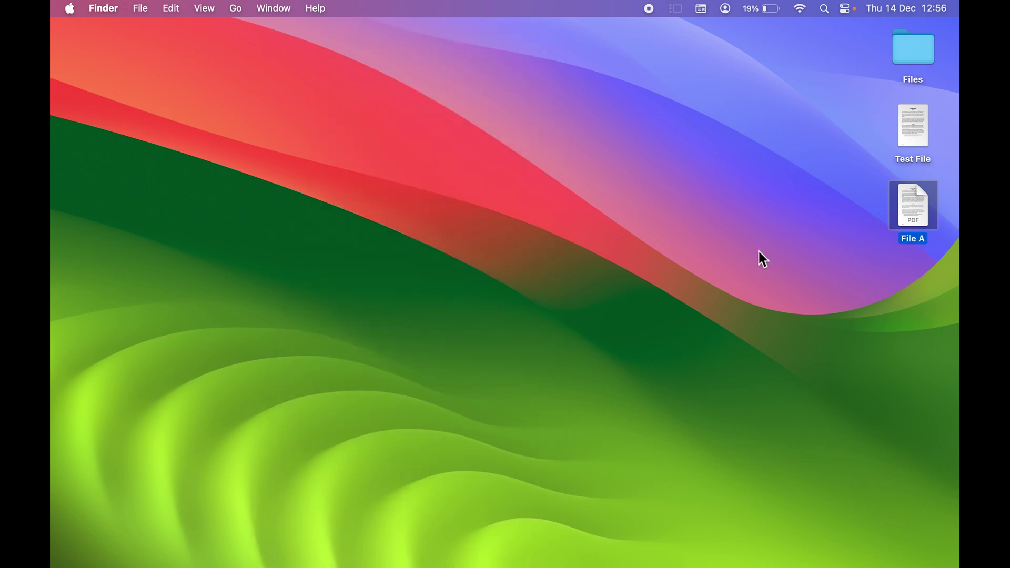